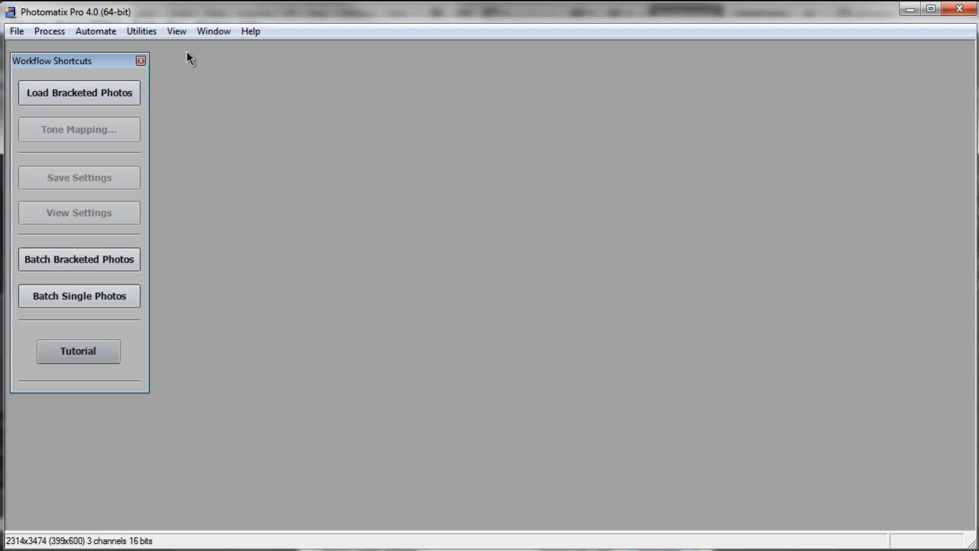
Start loading bracketed photos for an HDR and browse the Tutorial folder for the source images
click(127, 91)
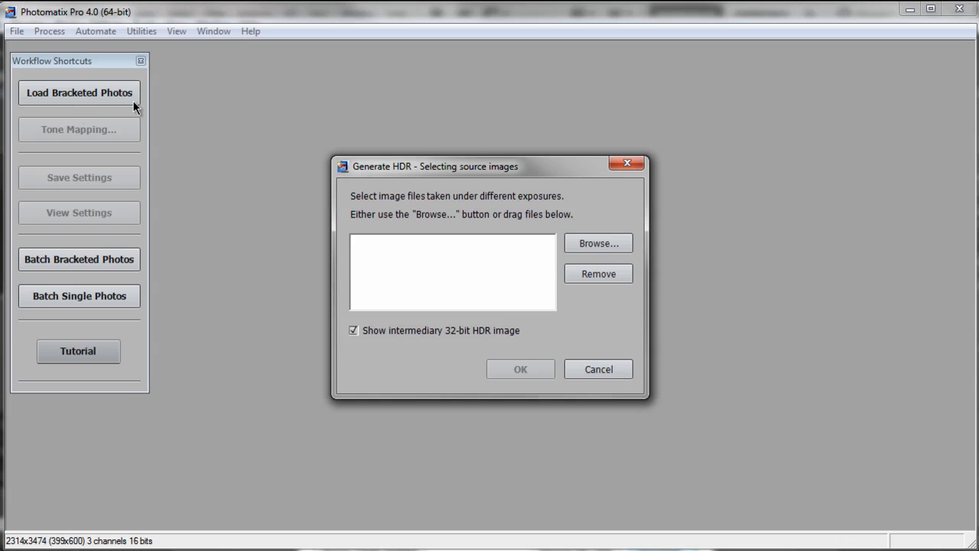
drag(514, 173, 499, 179)
click(586, 249)
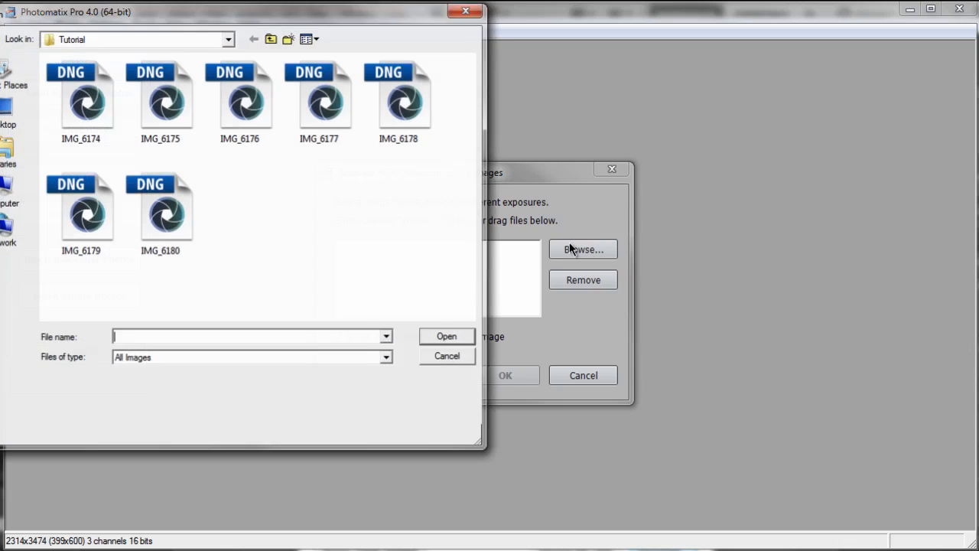
drag(186, 12, 356, 31)
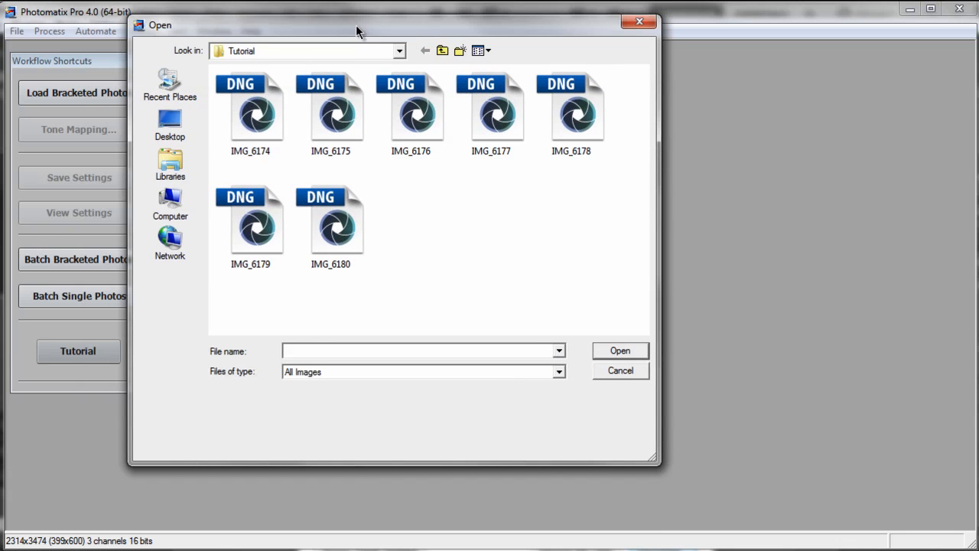
Preview the bracketed DNG photos one after another, from IMG_6174 to IMG_6180
click(251, 115)
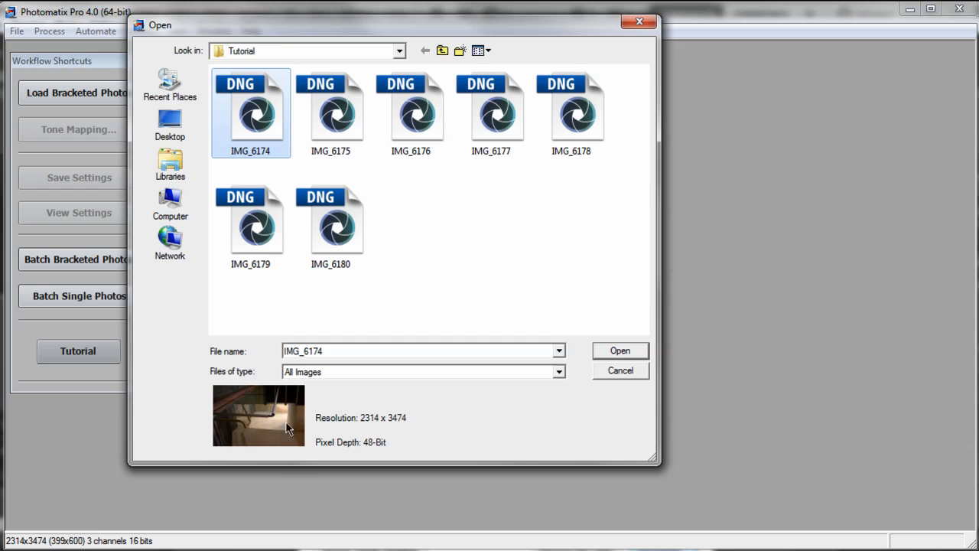
key(Right)
key(Right)
key(Right)
key(Right)
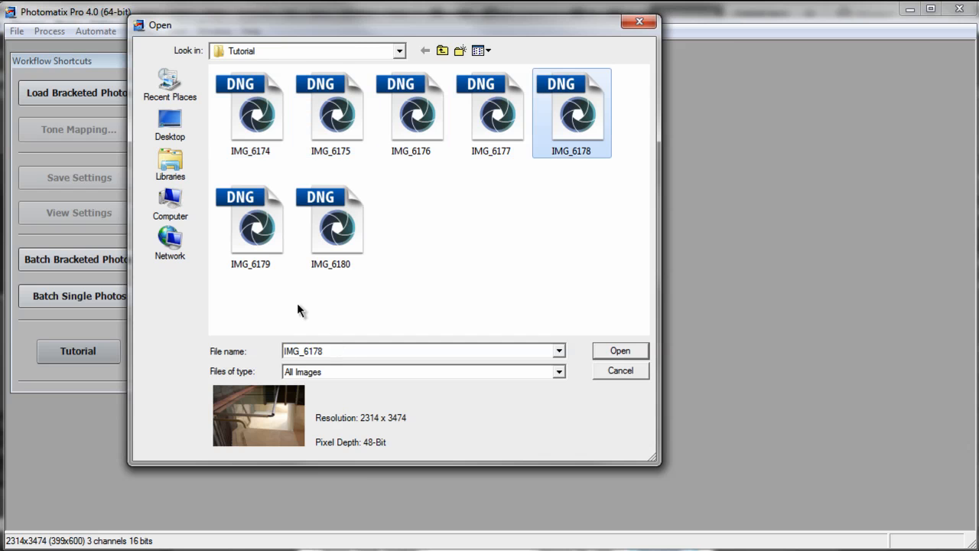
click(254, 252)
click(337, 230)
click(620, 350)
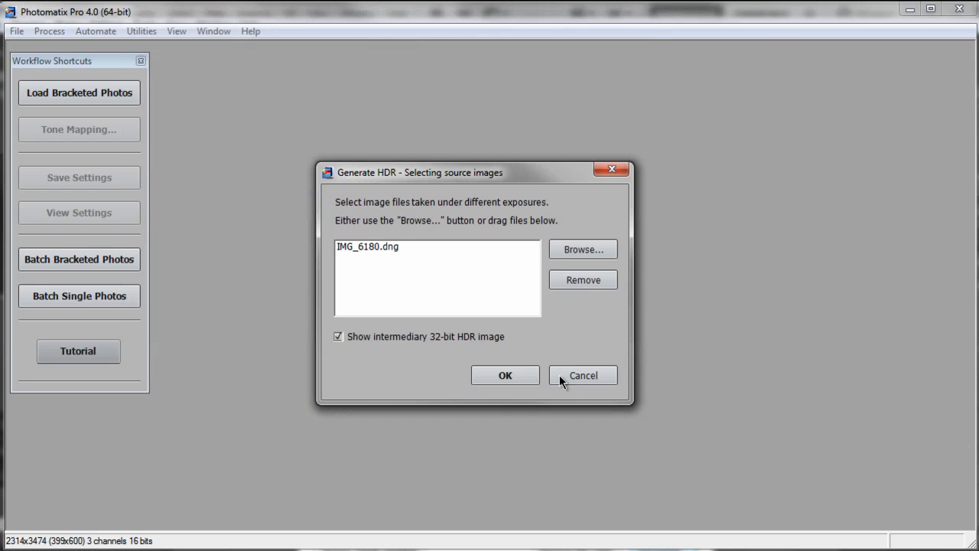
click(387, 245)
click(581, 280)
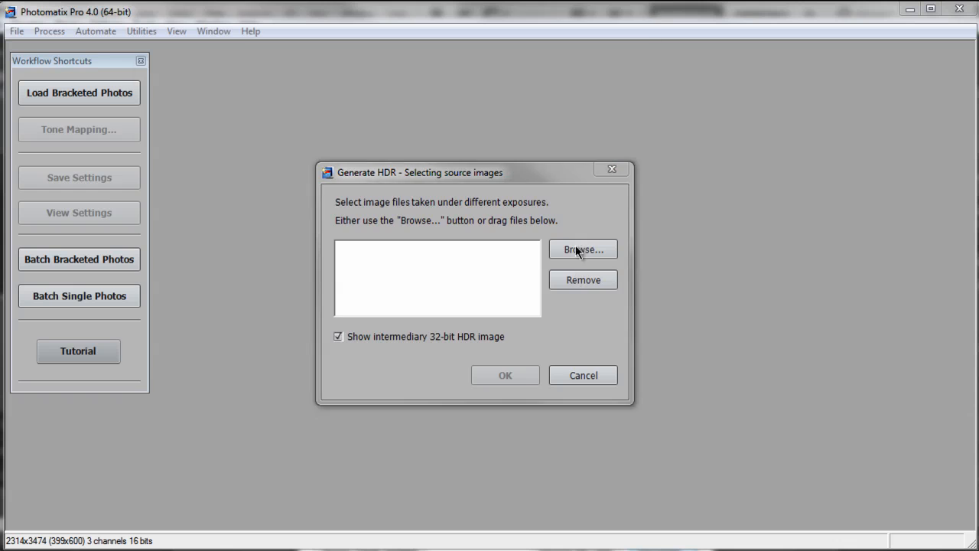
Add all seven DNG photos, IMG_6174 through IMG_6180, as HDR source images and confirm the selection
click(582, 250)
click(222, 100)
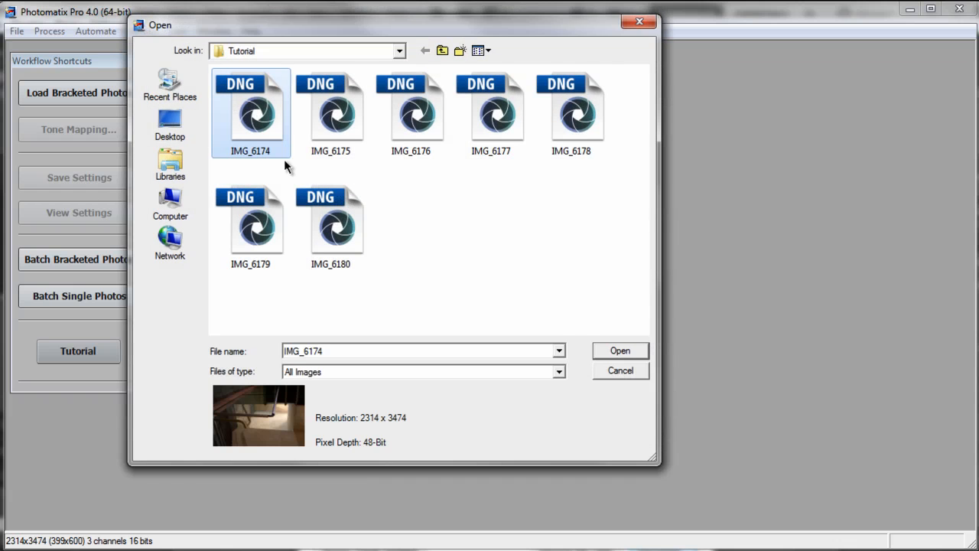
shift+click(359, 261)
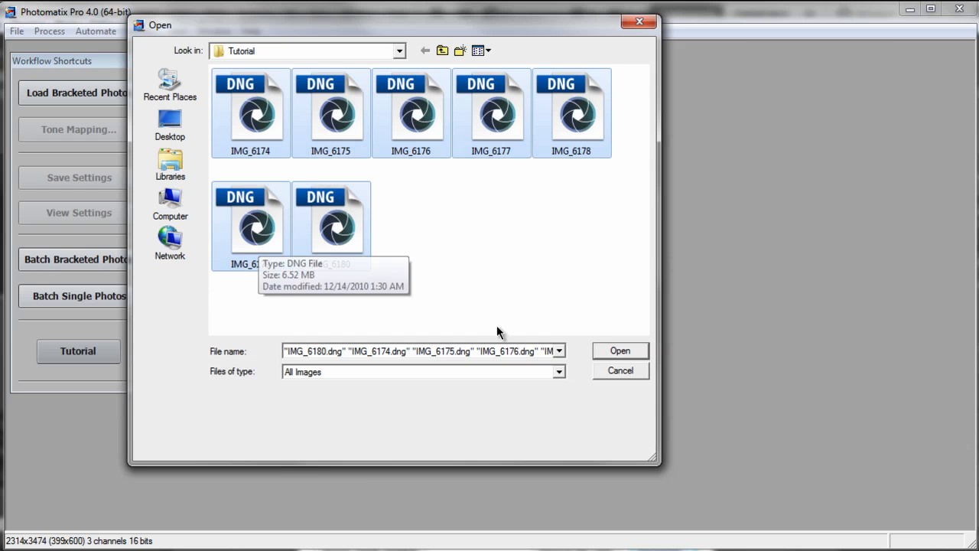
click(622, 350)
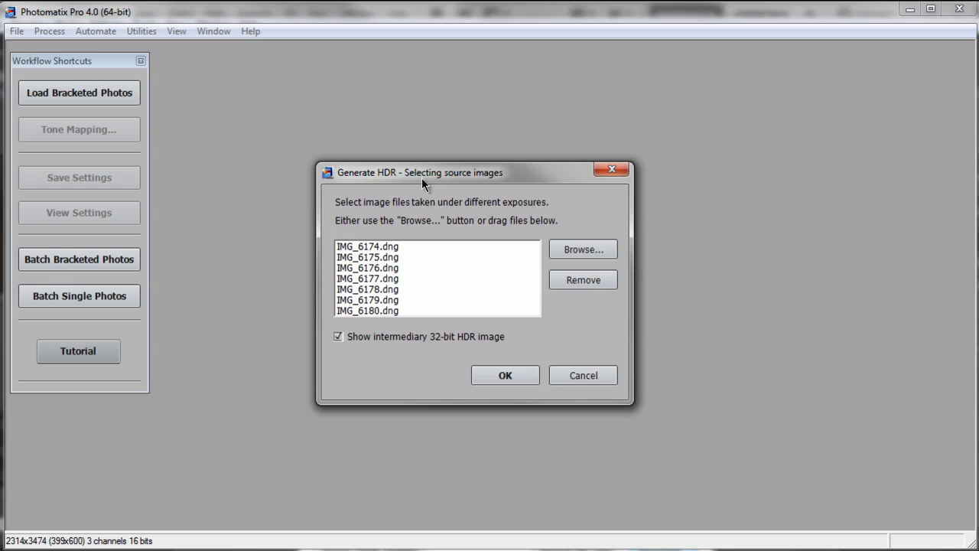
drag(418, 181, 434, 179)
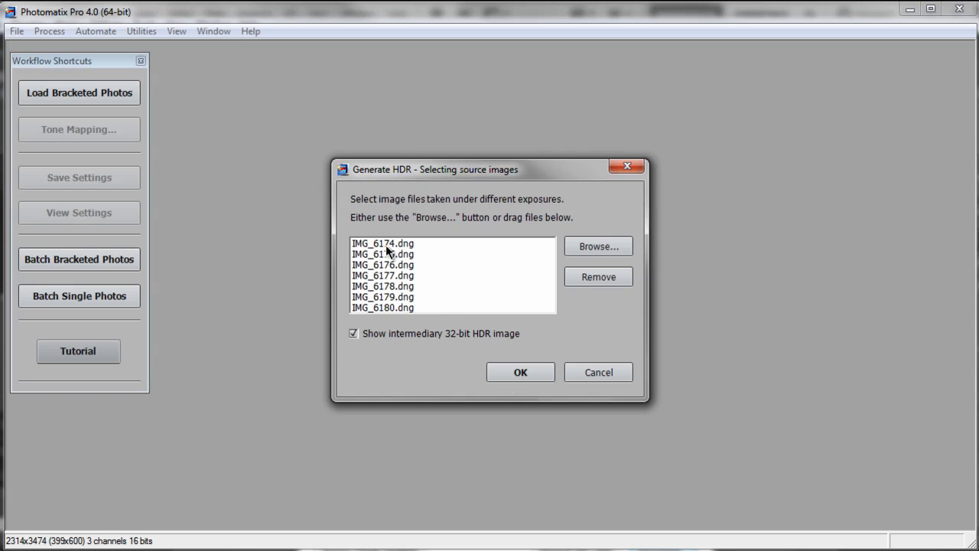
click(517, 372)
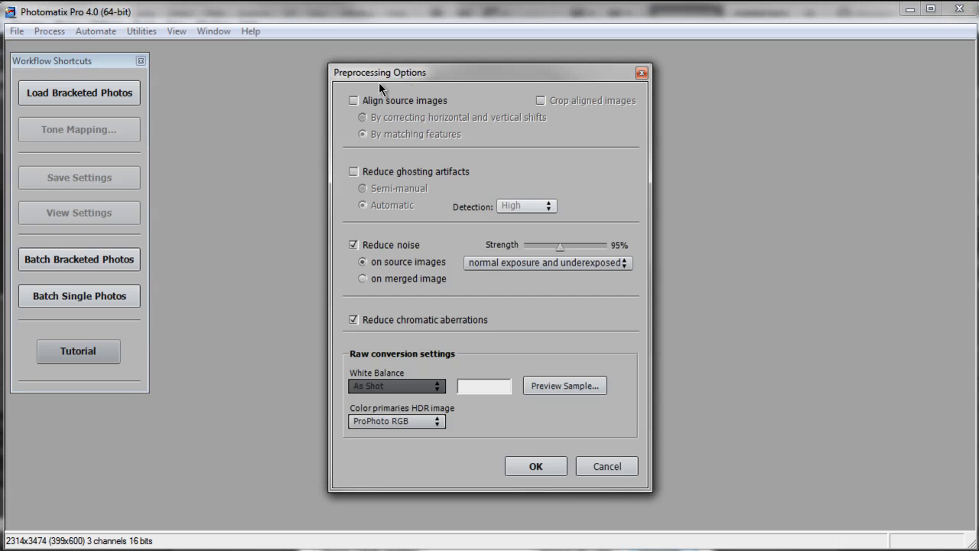
Set source-image noise reduction to normal exposure and underexposed, and generate the HDR image with these preprocessing options
drag(441, 74, 436, 76)
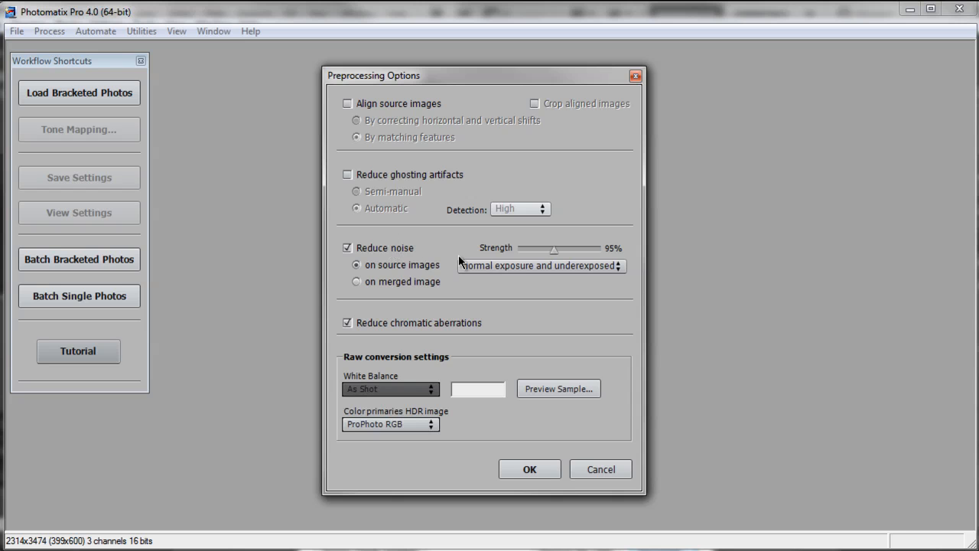
click(493, 264)
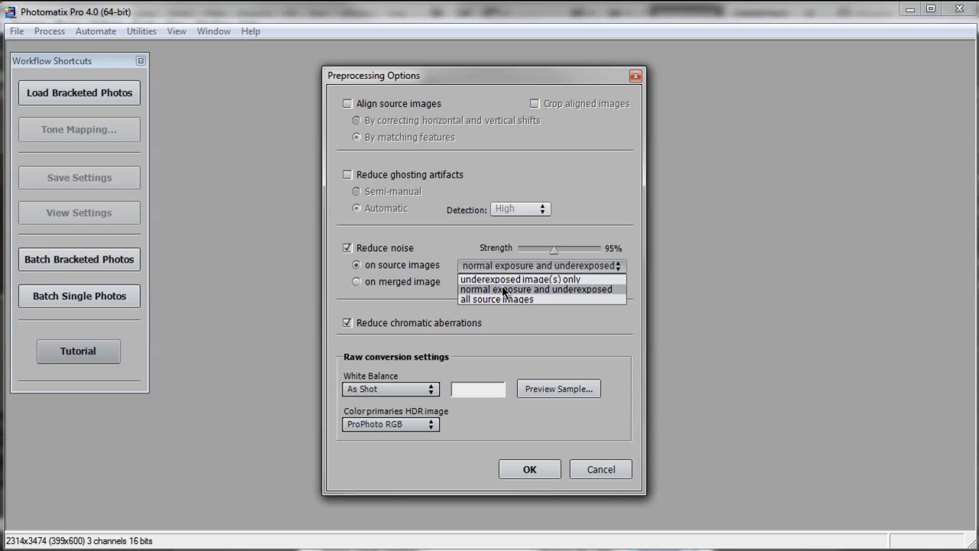
click(503, 289)
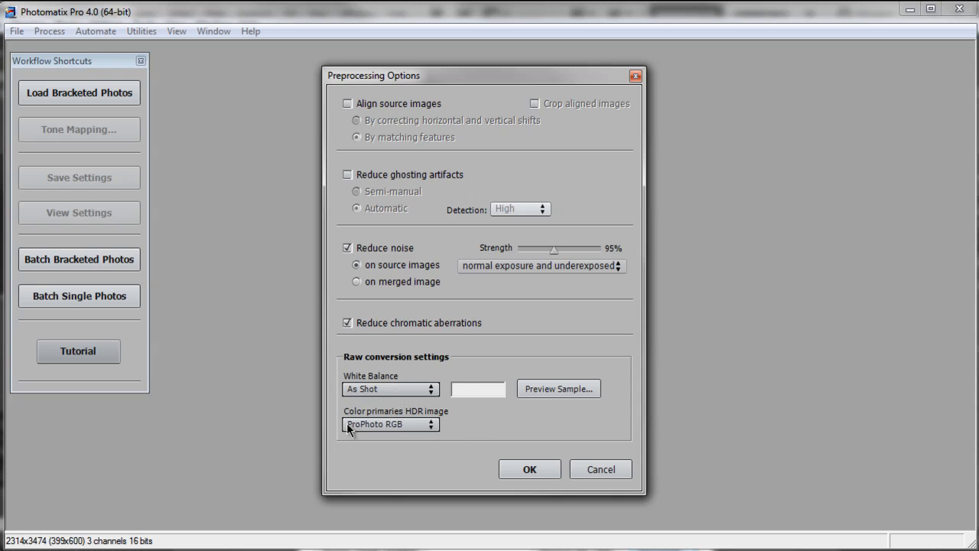
click(527, 469)
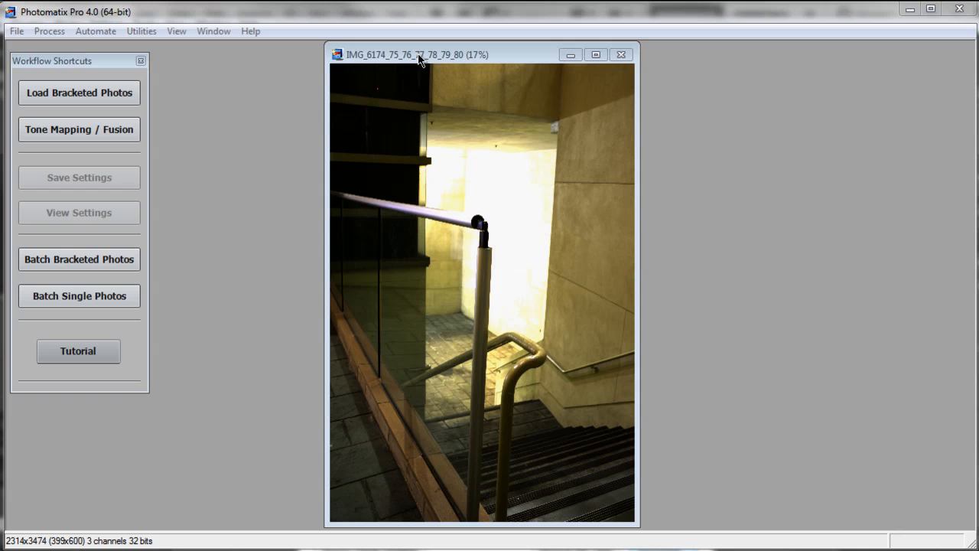
Open the merged HDR image for tone mapping and close the histogram and preset thumbnails
click(427, 55)
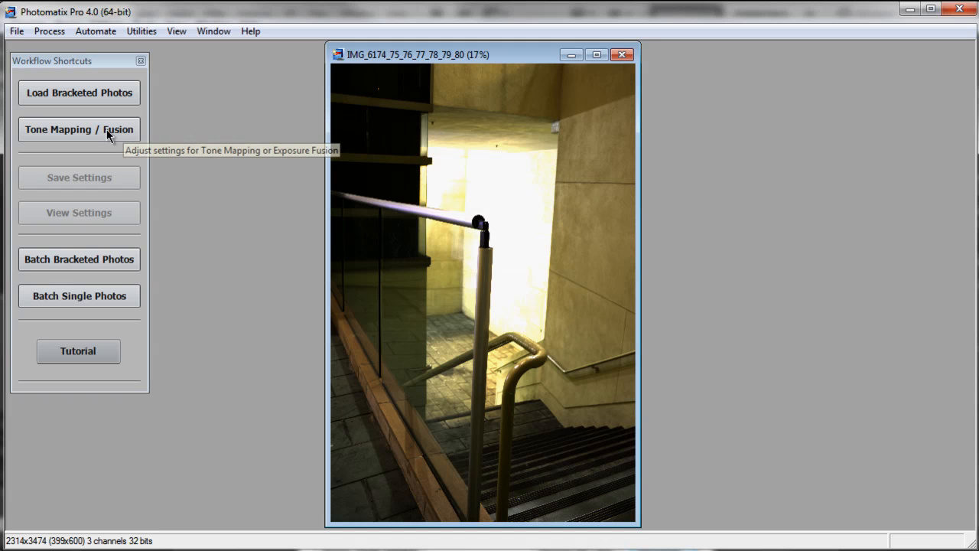
click(65, 134)
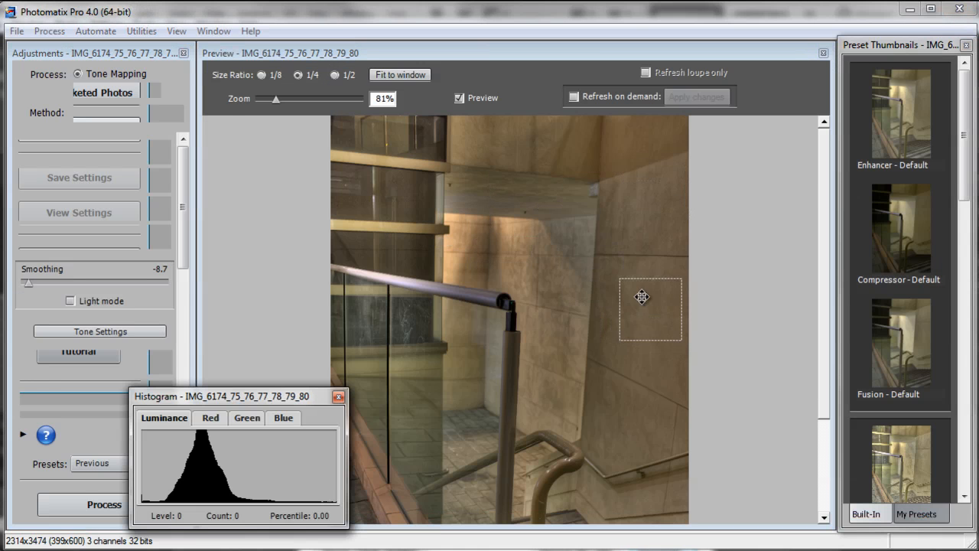
click(338, 396)
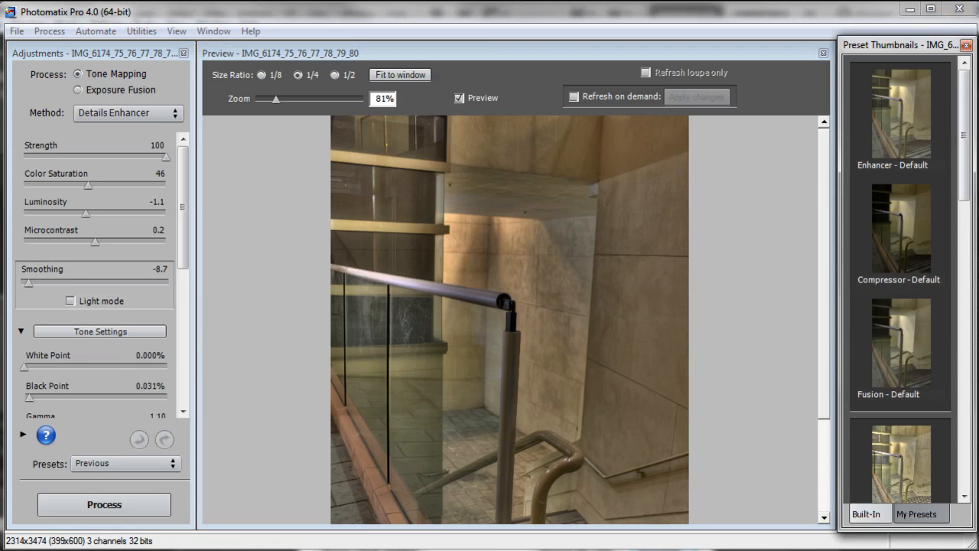
click(966, 47)
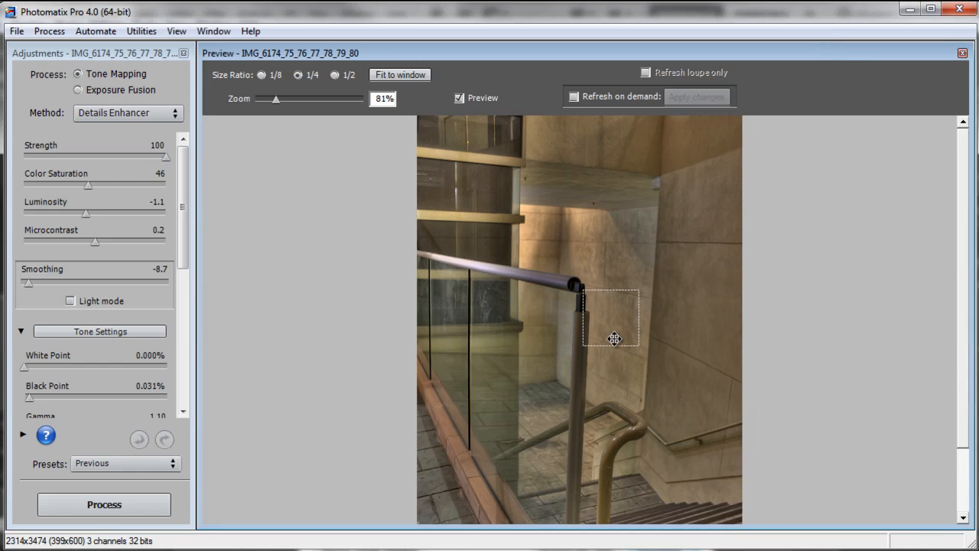
scroll(615, 339, up, 1)
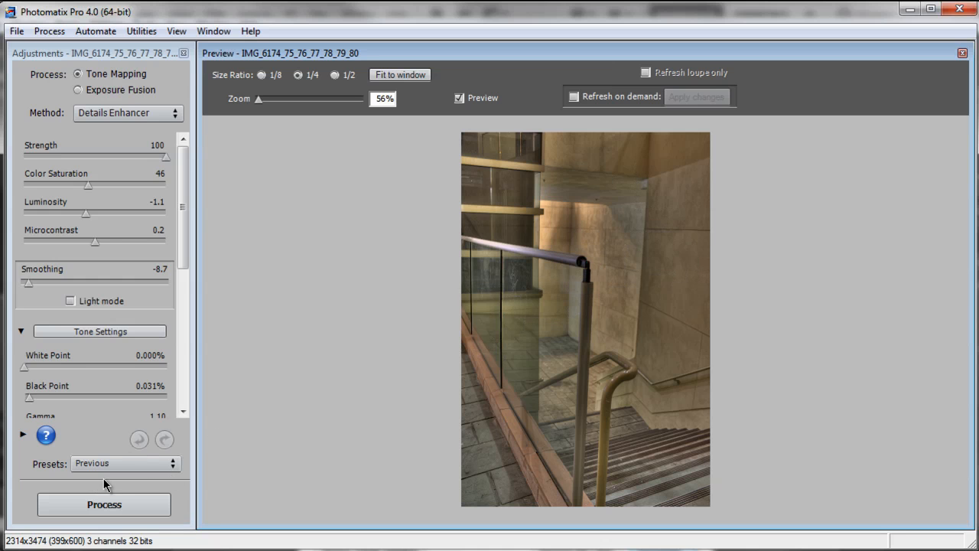
Apply the Default preset and choose Details Enhancer as the tone mapping method
click(173, 464)
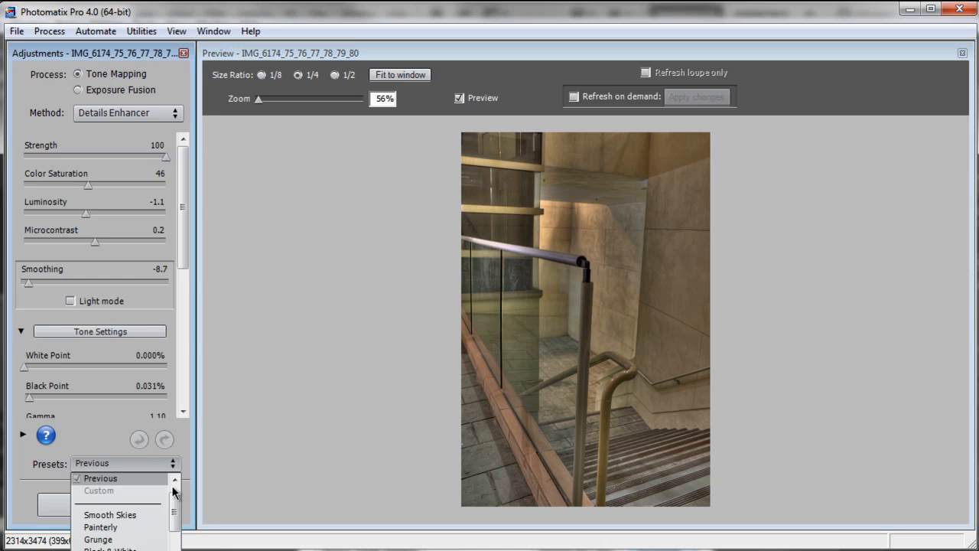
scroll(173, 508, up, 1)
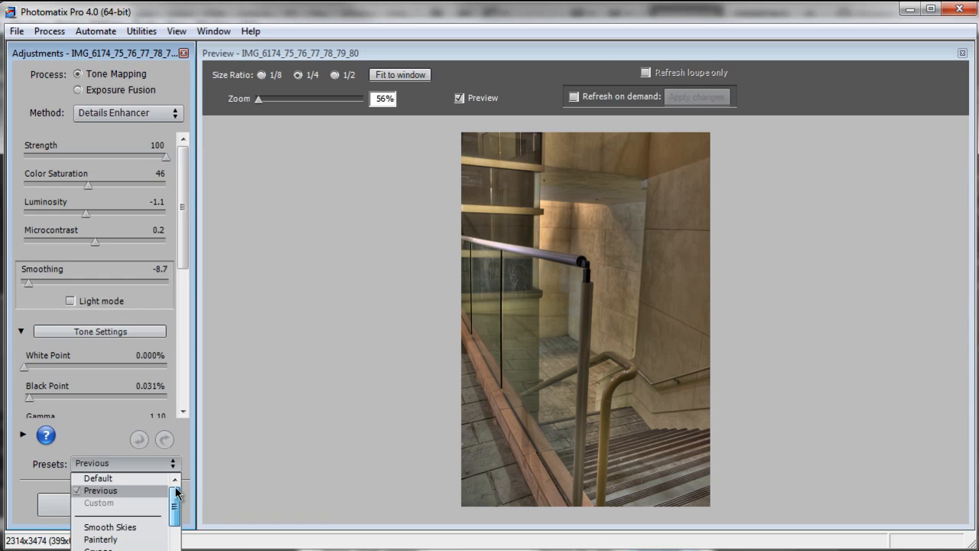
click(109, 479)
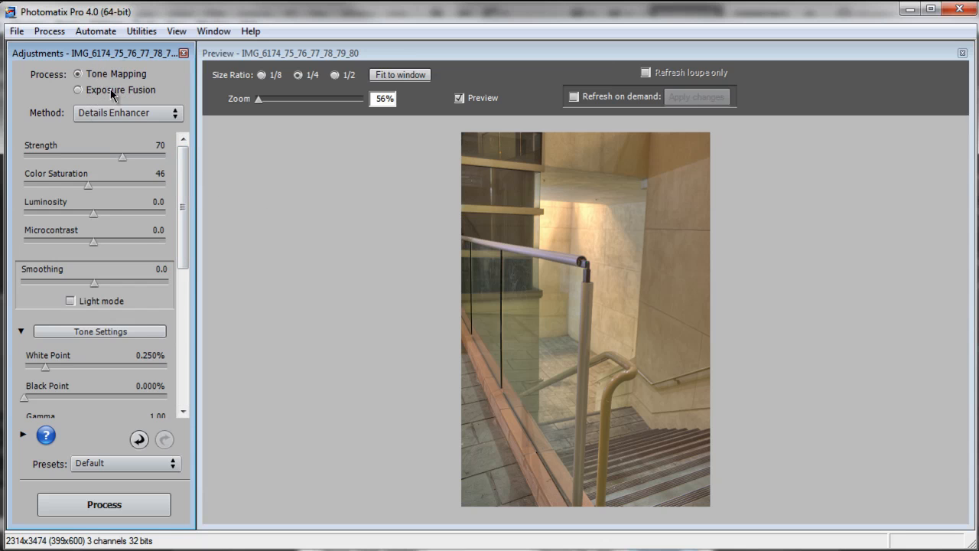
click(112, 115)
click(121, 132)
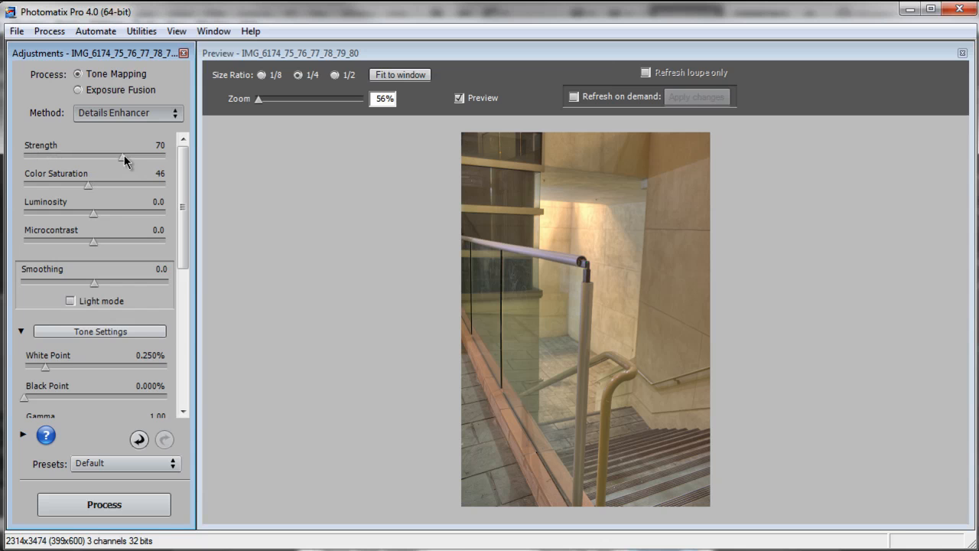
Try the Strength setting at its minimum and maximum, and set it to 90
drag(123, 157, 6, 160)
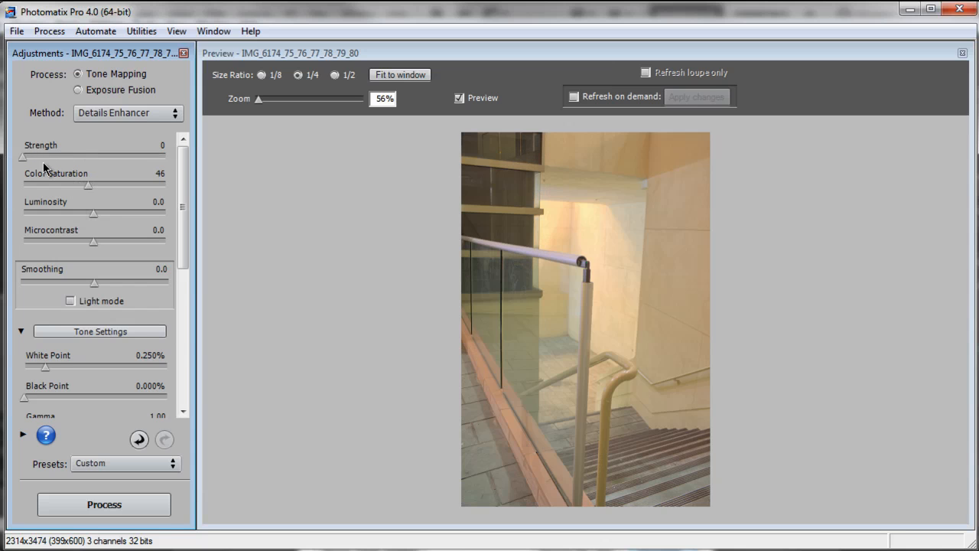
drag(24, 158, 227, 163)
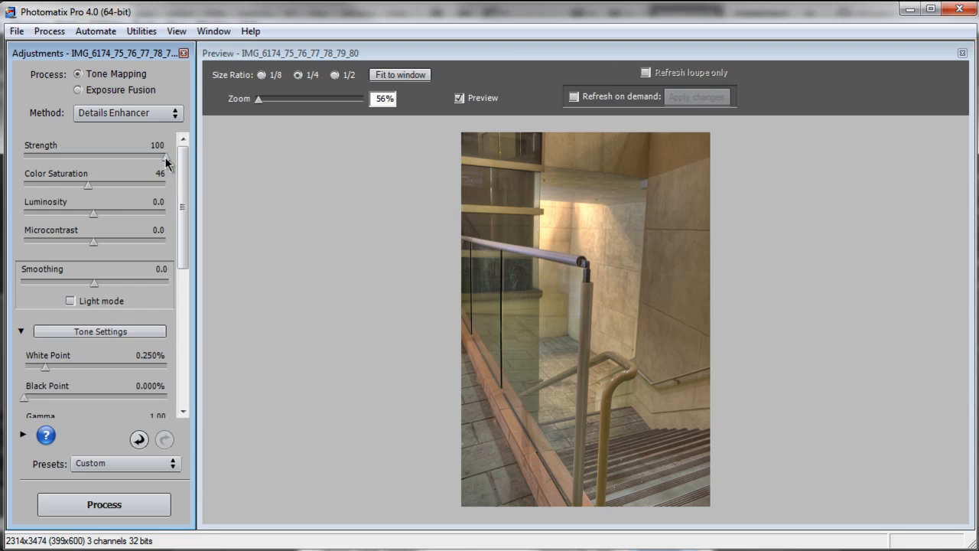
drag(165, 163, 146, 171)
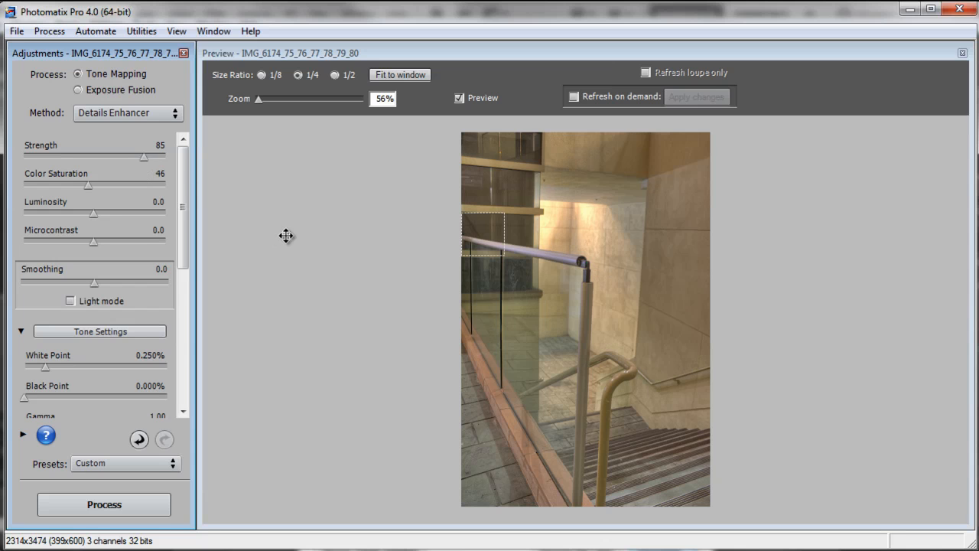
drag(144, 157, 155, 155)
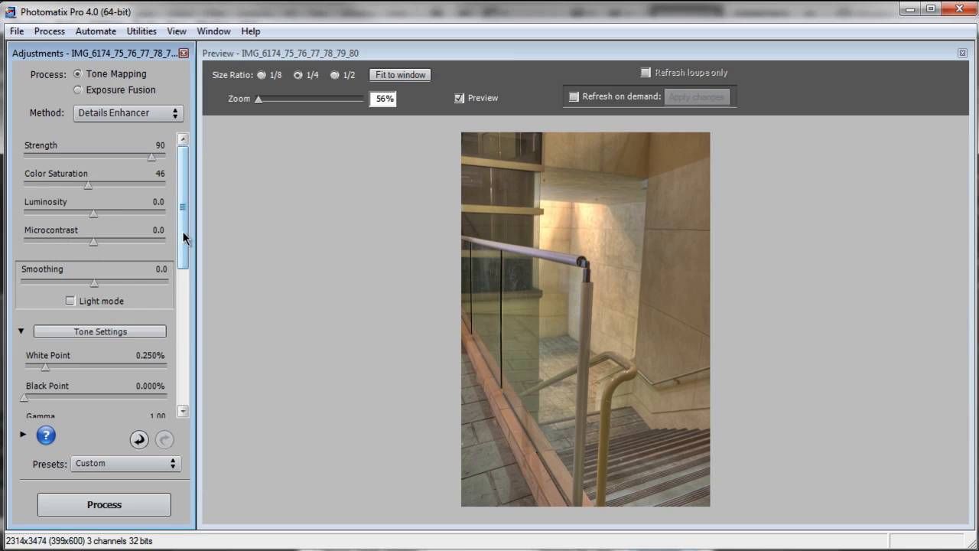
Try Light mode for Smoothing and switch it off again
scroll(185, 240, down, 1)
click(71, 288)
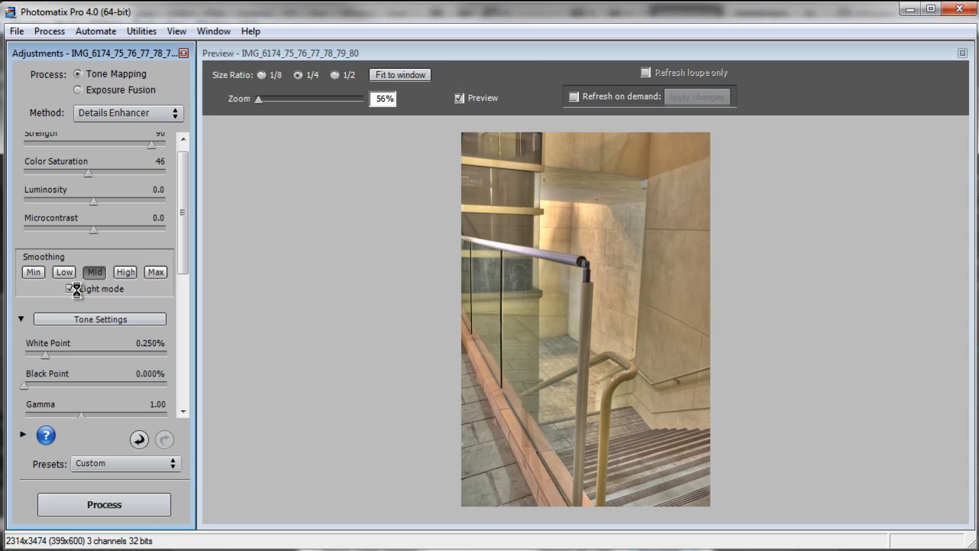
click(71, 289)
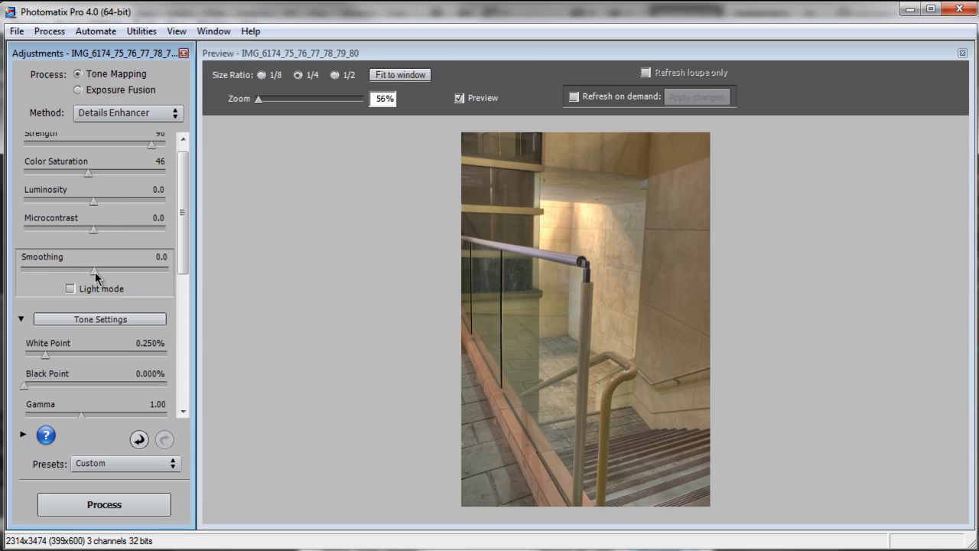
Try Smoothing at its maximum of 10.0, and set it to -8.5
drag(23, 274, 169, 272)
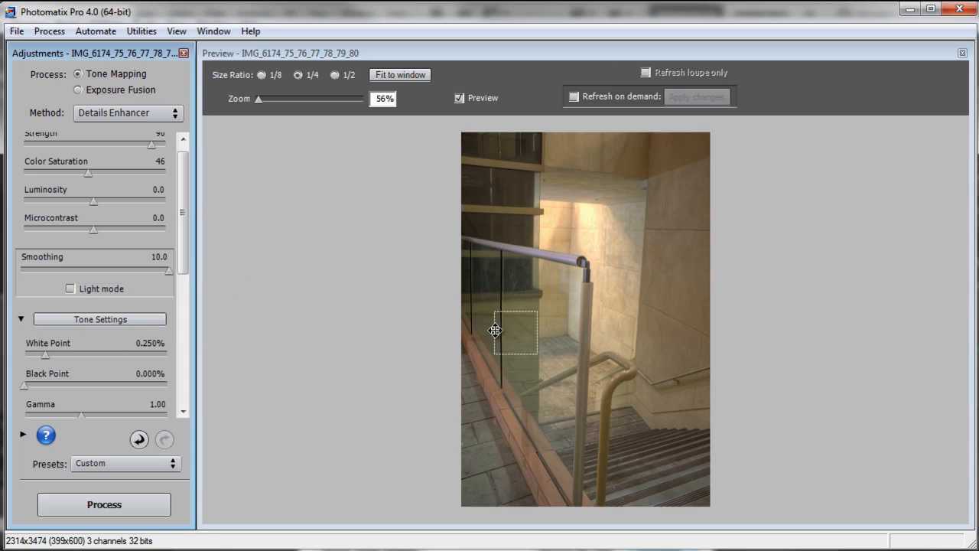
drag(169, 270, 70, 277)
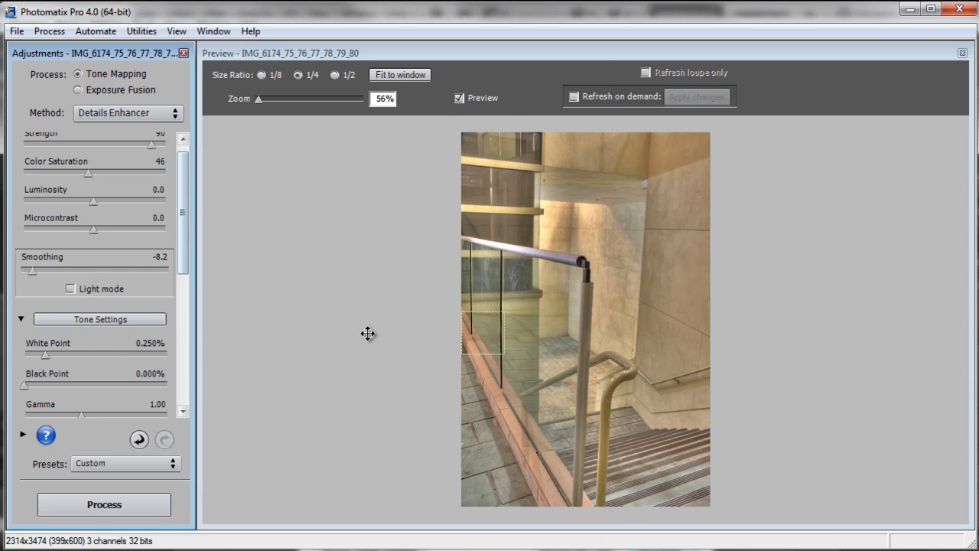
drag(33, 271, 27, 271)
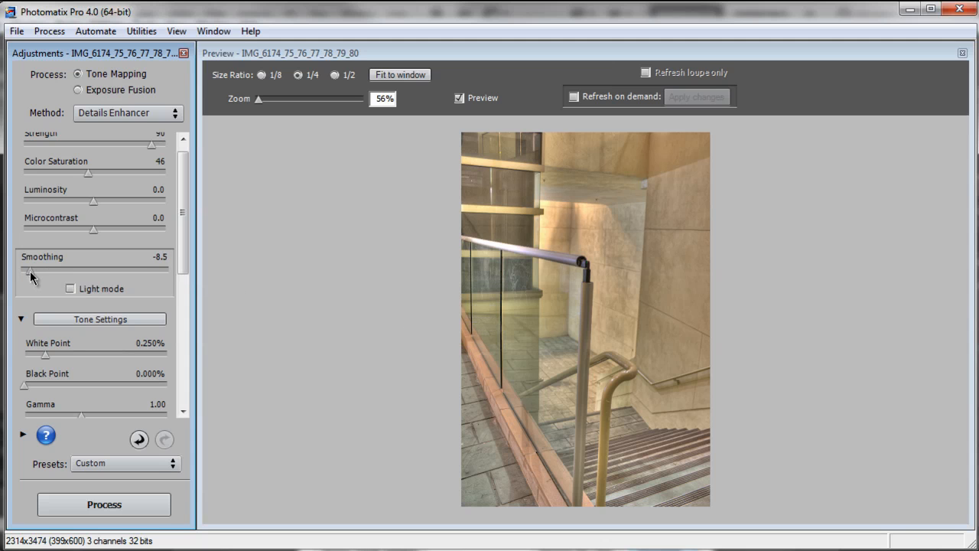
drag(30, 273, 31, 273)
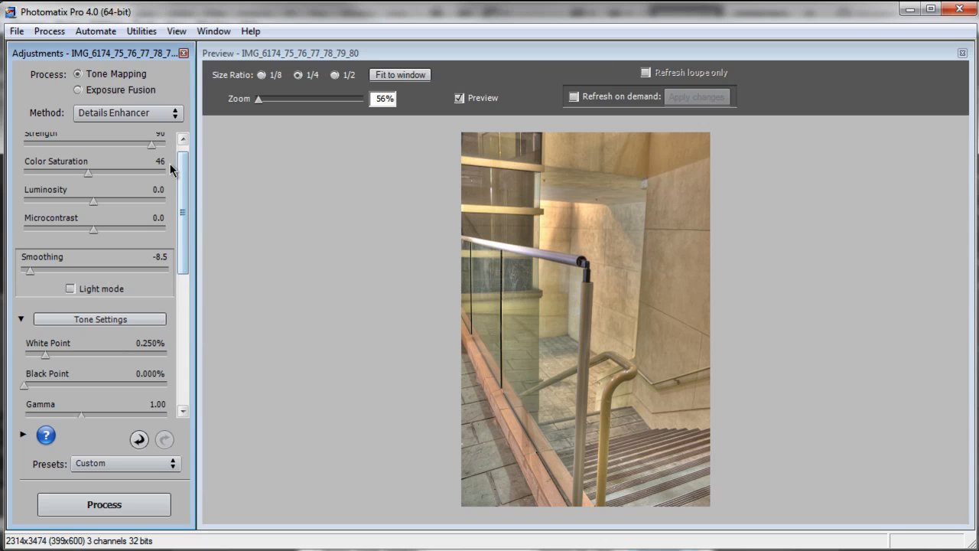
In the tone settings, set the White Point to 0.000% and the Black Point to 0.020%
drag(182, 158, 181, 216)
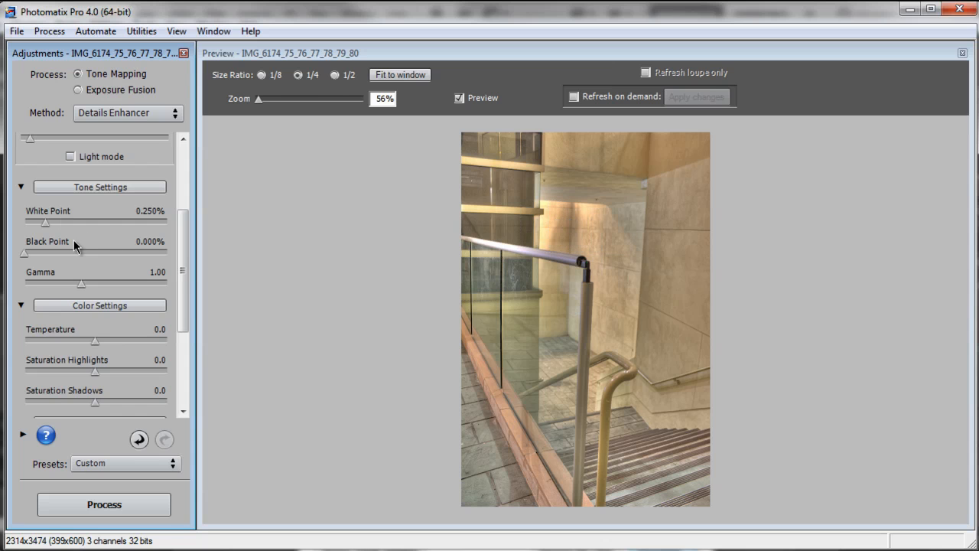
drag(41, 224, 25, 224)
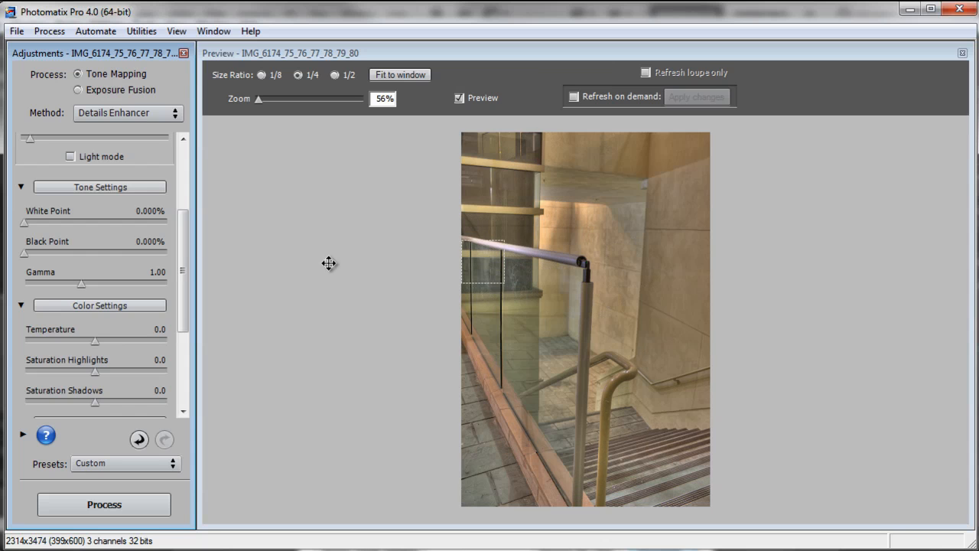
drag(25, 257, 29, 255)
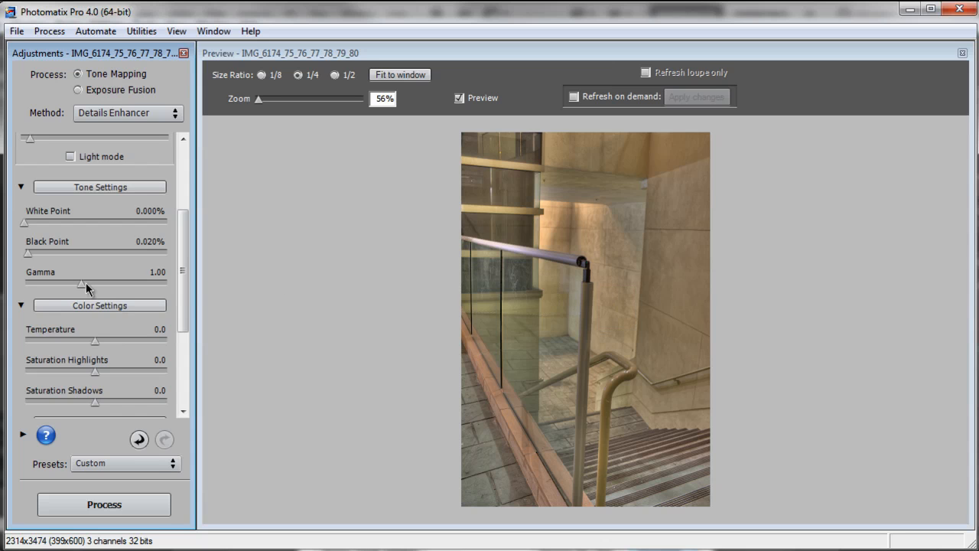
Try Gamma at 1.20 and 0.61 to compare darker and brighter results, and set it to 1.13
drag(80, 282, 67, 285)
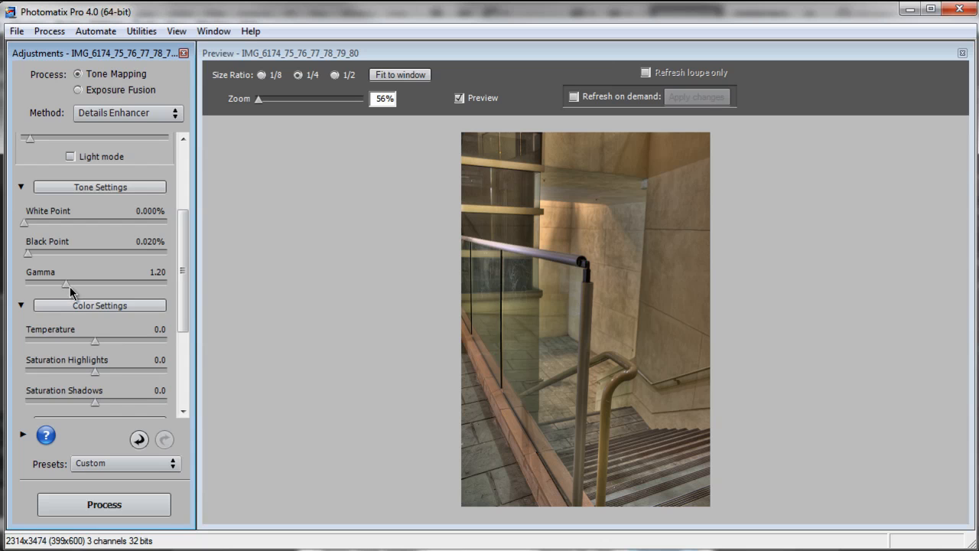
drag(67, 286, 77, 287)
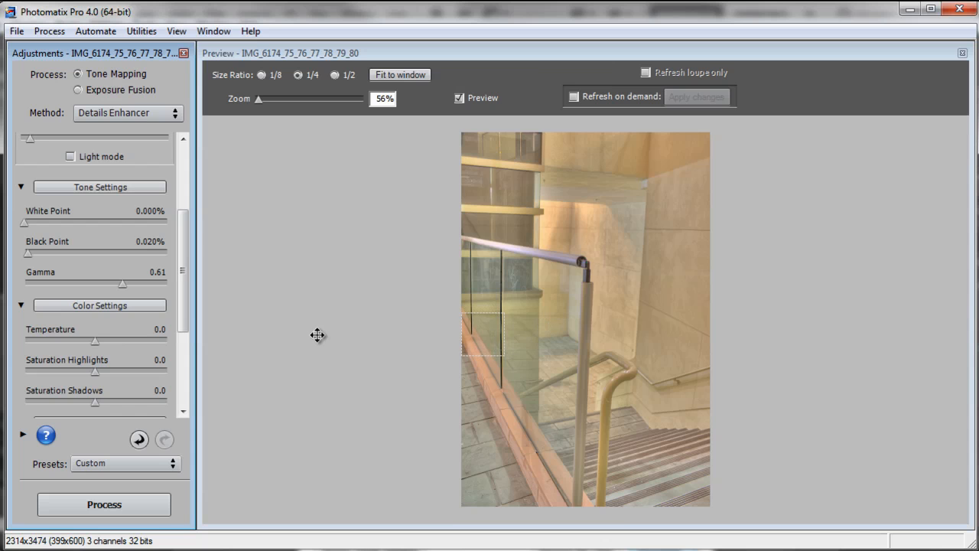
drag(123, 284, 70, 286)
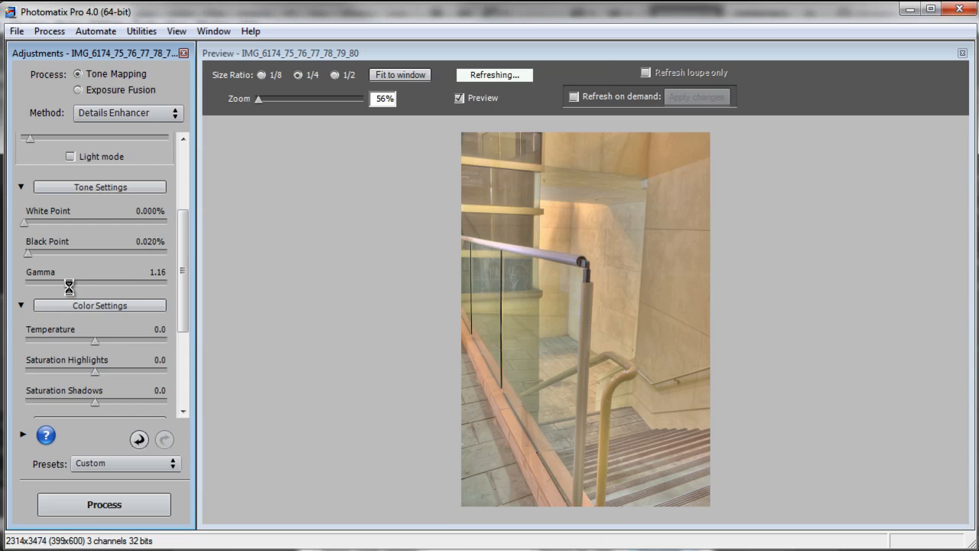
drag(72, 286, 72, 286)
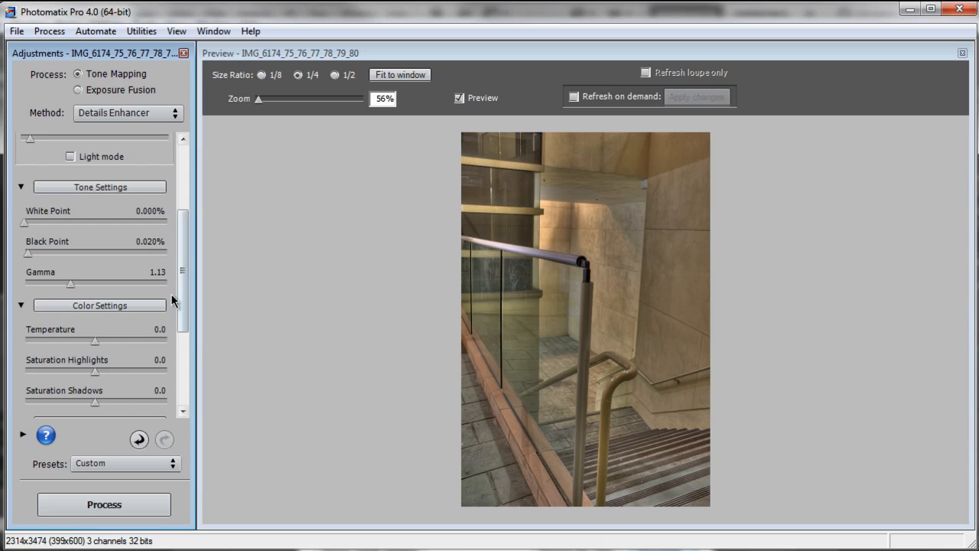
Try Micro-smoothing at 30.0, set it to 0.0, and collapse the Color Settings and Miscellaneous Settings groups
drag(185, 303, 176, 332)
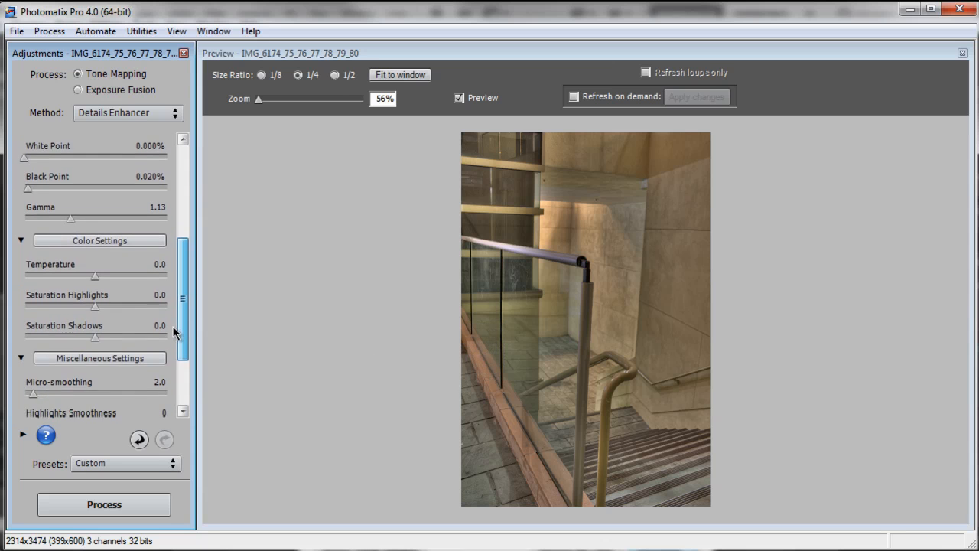
click(21, 240)
drag(184, 314, 184, 329)
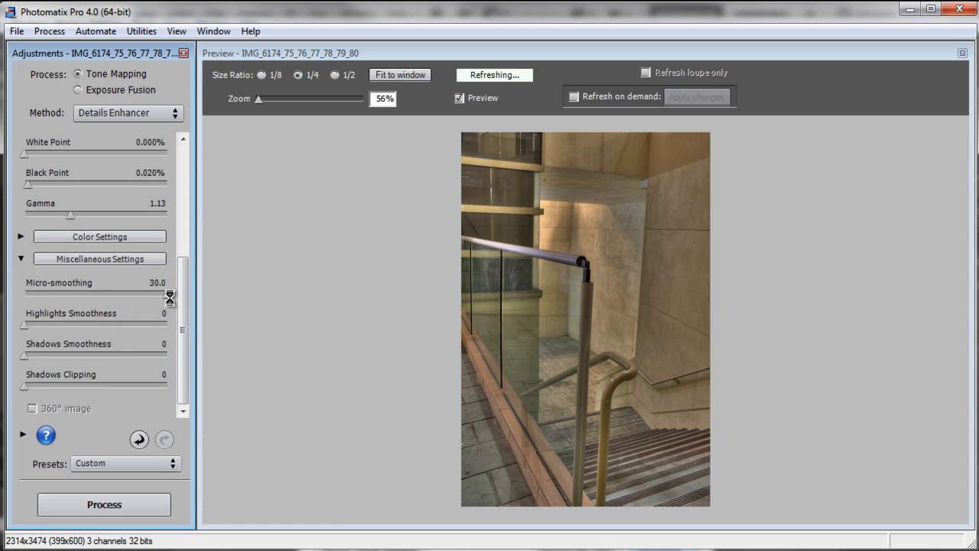
drag(170, 297, 24, 297)
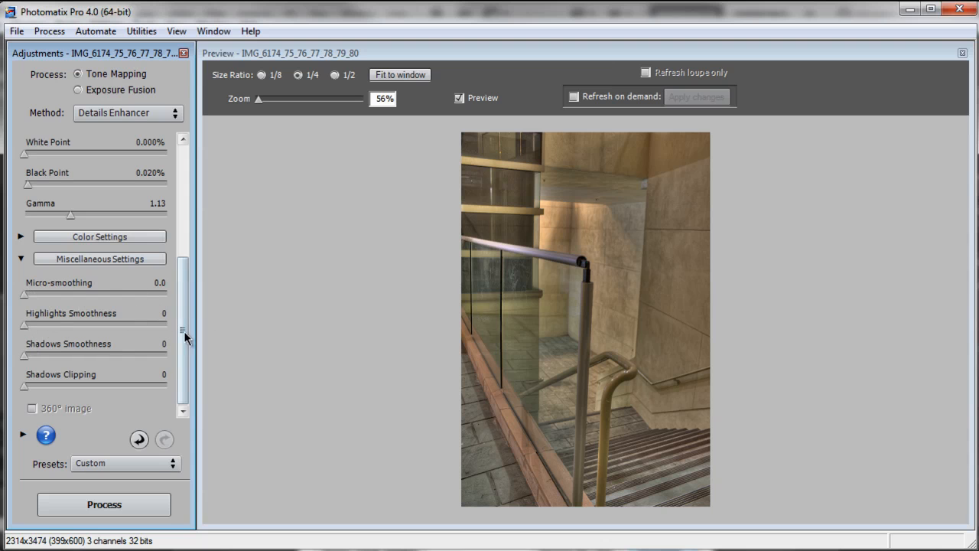
click(21, 260)
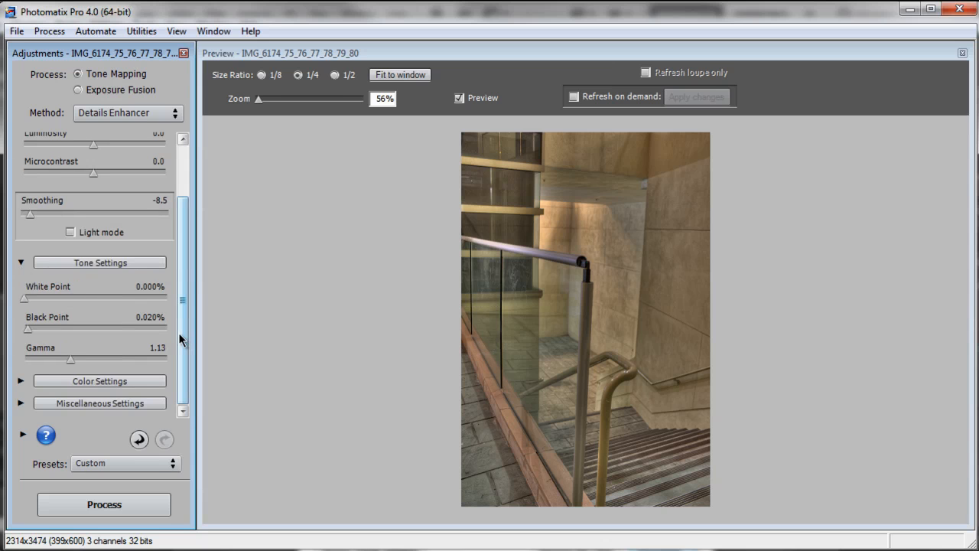
Fine-tune the tone mapping by setting Smoothing to -8.8 and Gamma to 1.10
drag(184, 270, 348, 263)
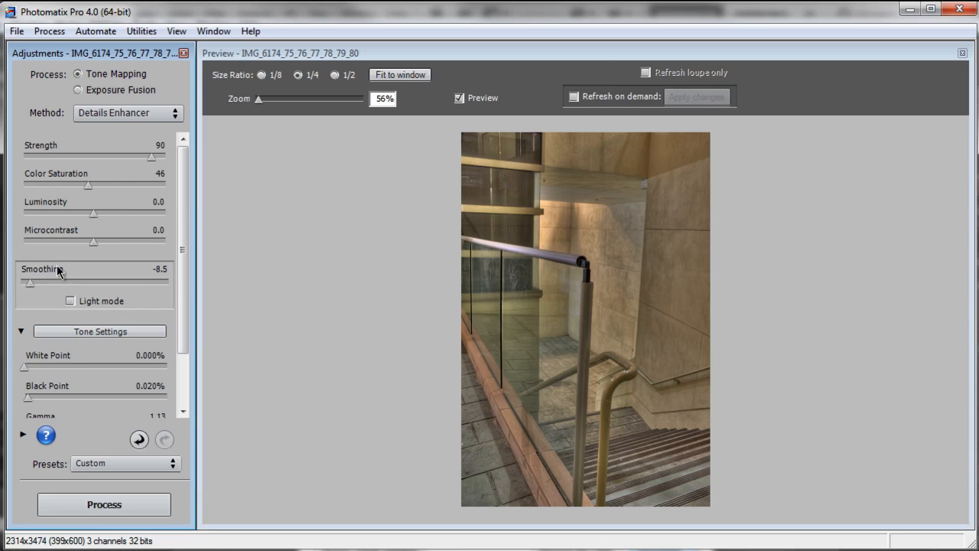
drag(29, 283, 27, 283)
drag(184, 339, 180, 360)
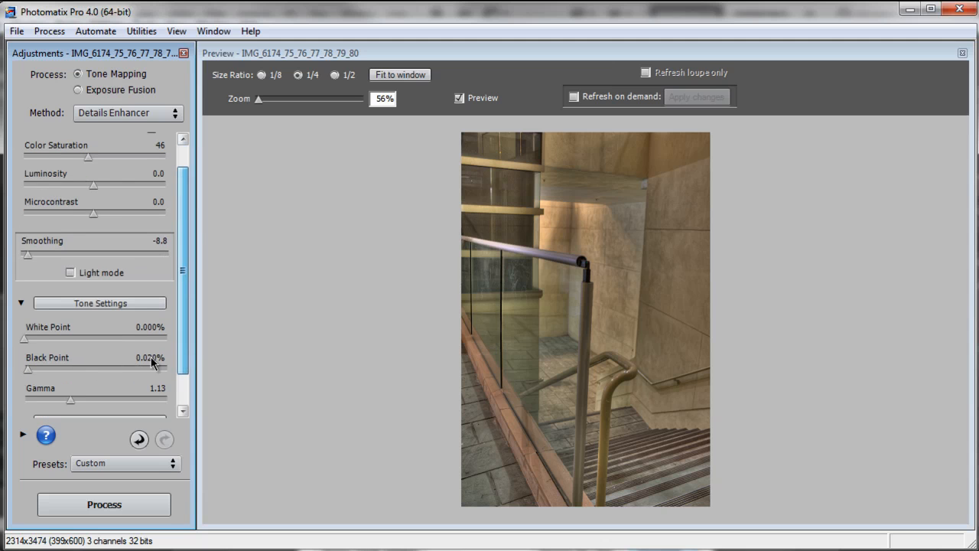
drag(72, 401, 75, 401)
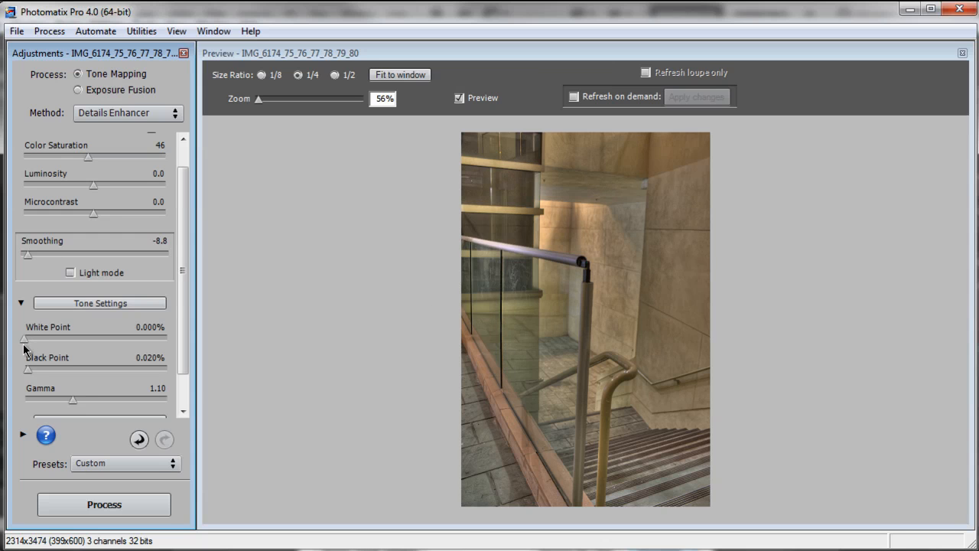
Set the White Point to 0.010% and process the image with the current tone mapping settings
drag(26, 341, 28, 341)
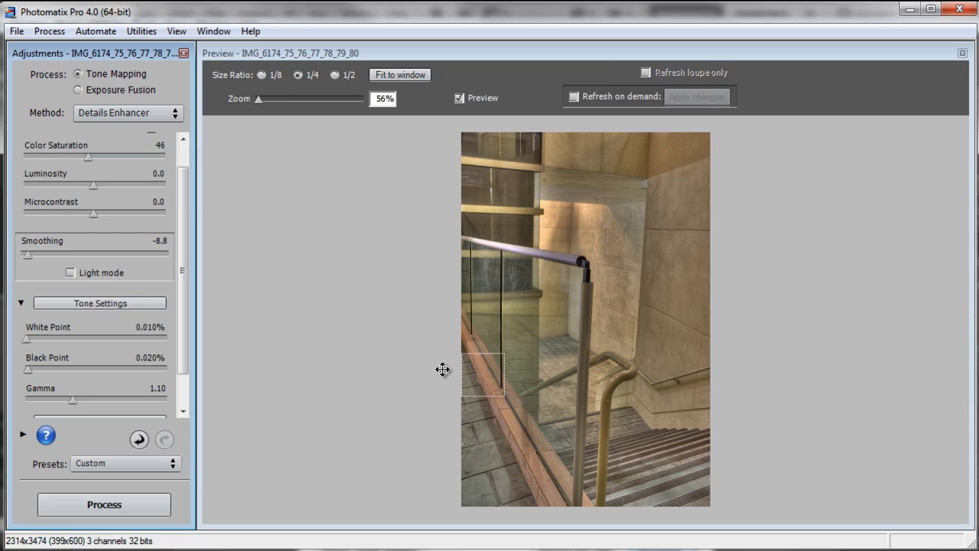
click(107, 506)
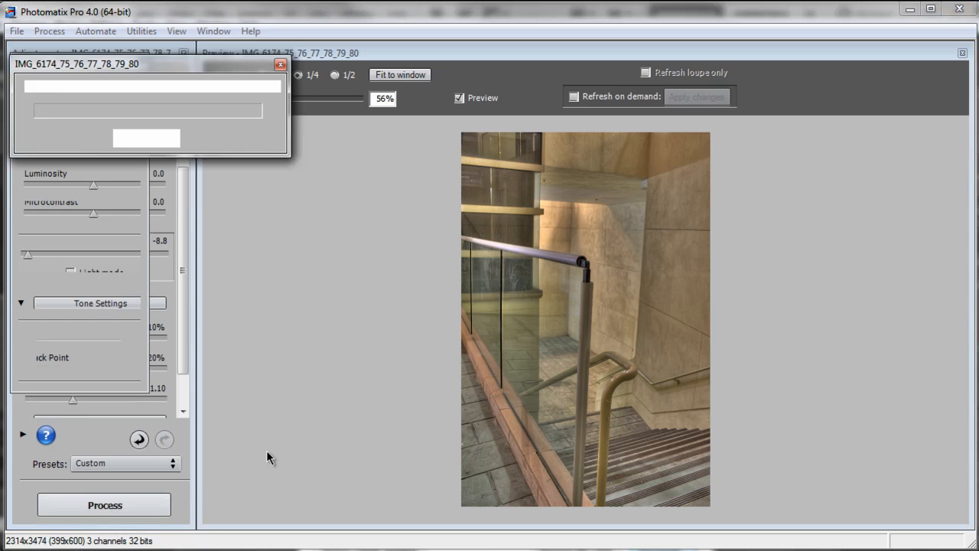